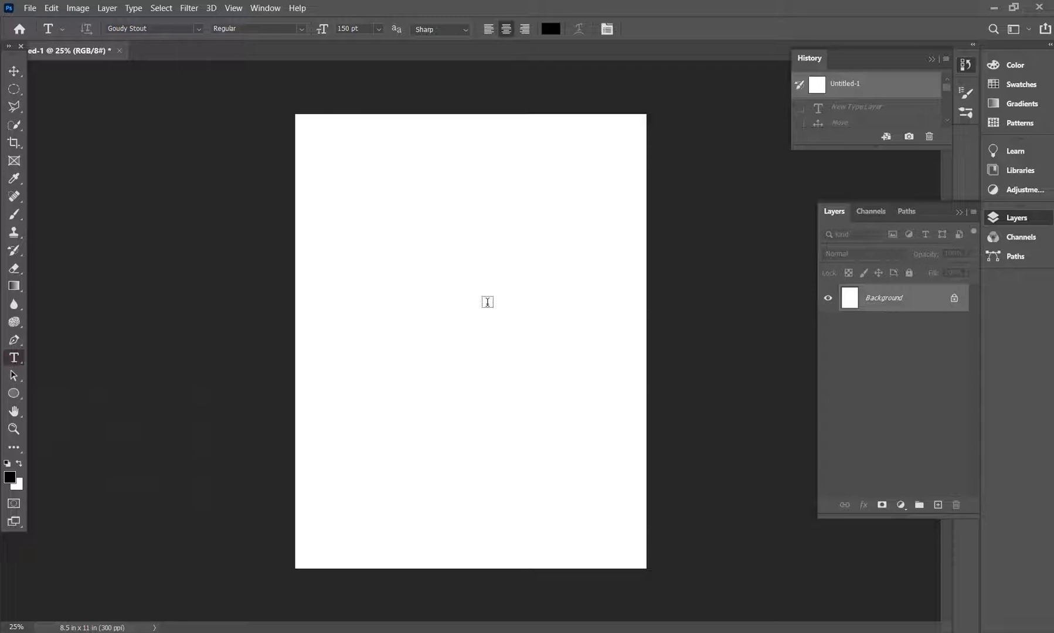
- Add the text FRUIT to the blank page, switch it to vertical orientation and move it to the page's centre
left_click(440, 295)
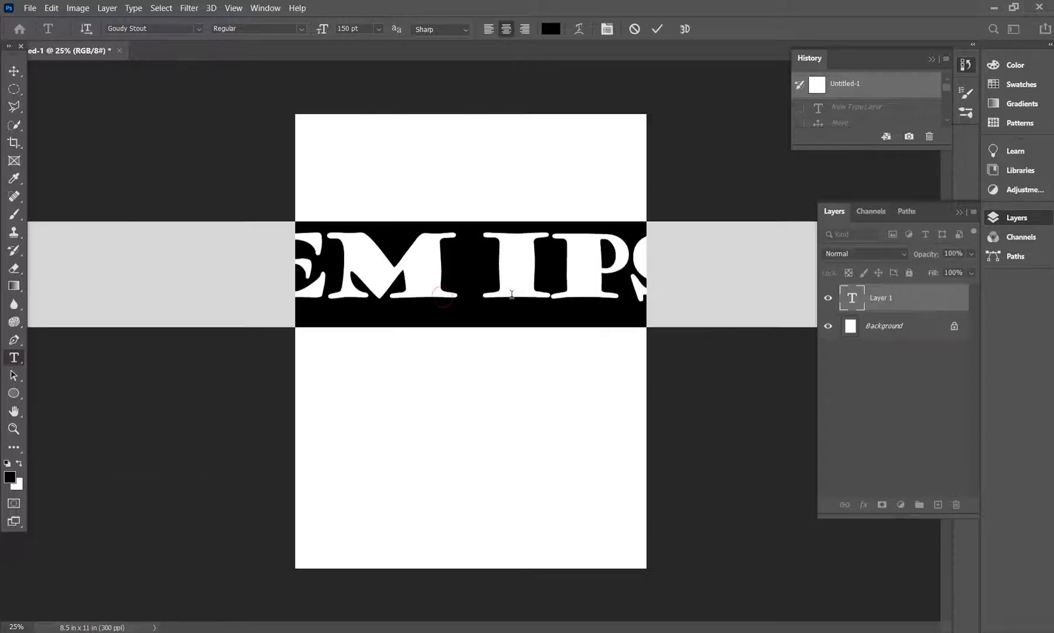
type("FRUIT")
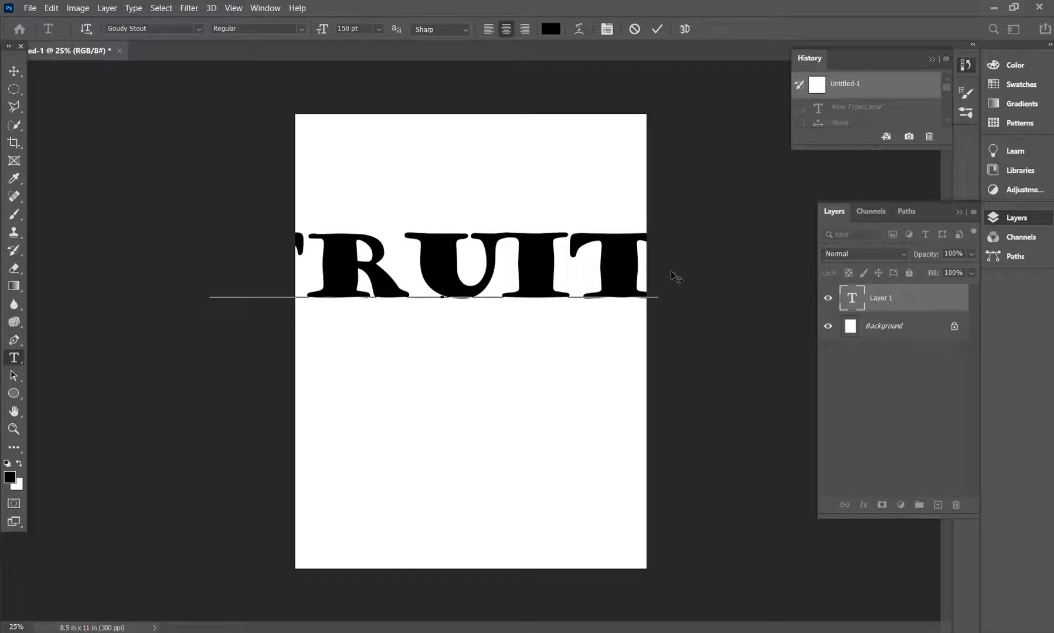
left_click_drag(644, 269, 153, 235)
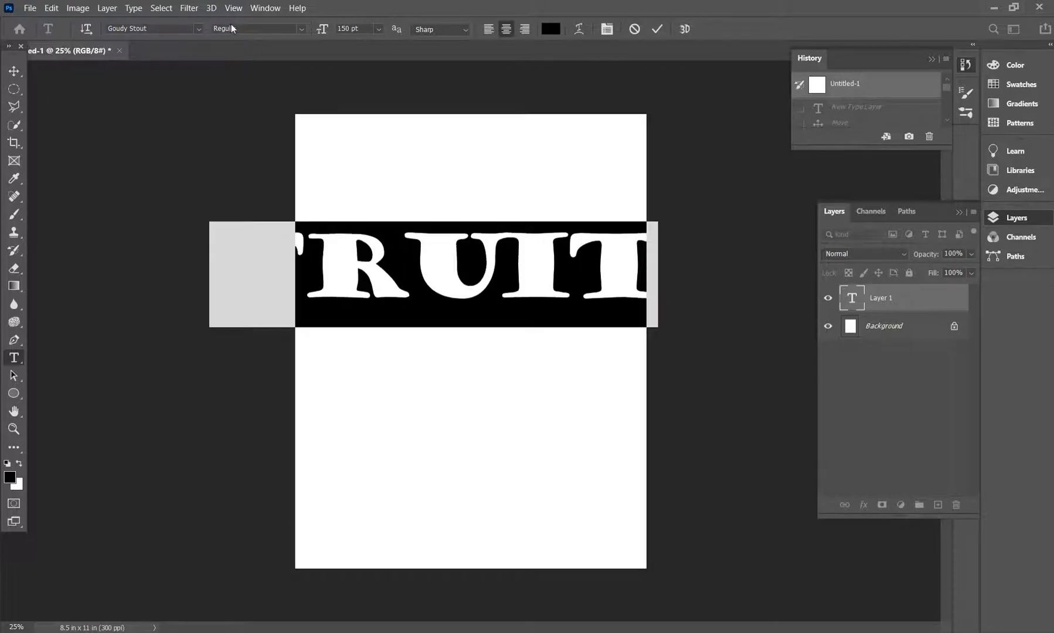
left_click(85, 29)
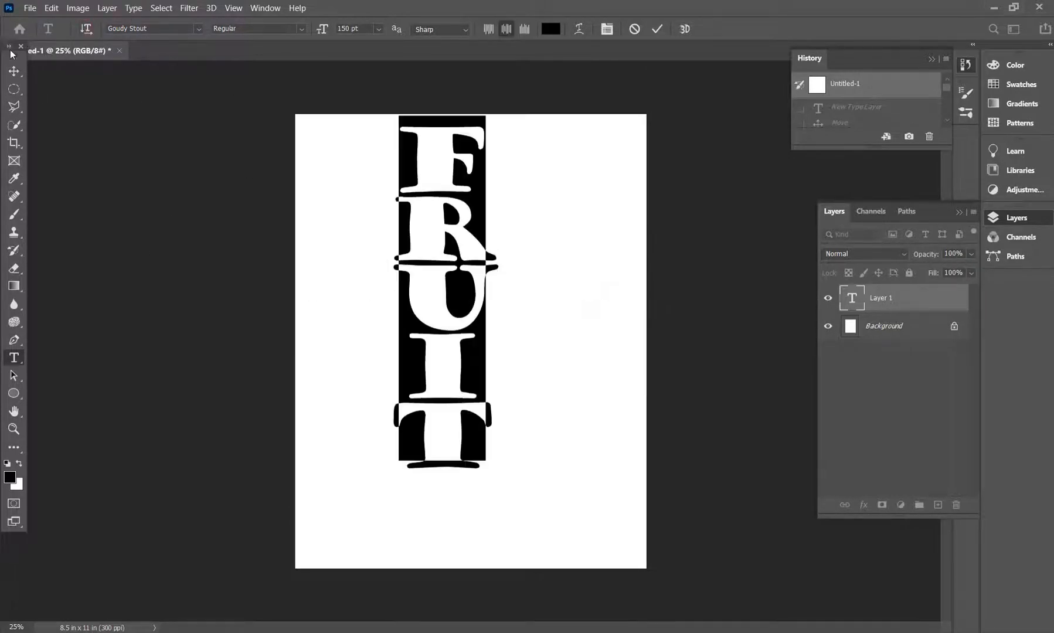
left_click(14, 70)
left_click_drag(433, 236, 467, 301)
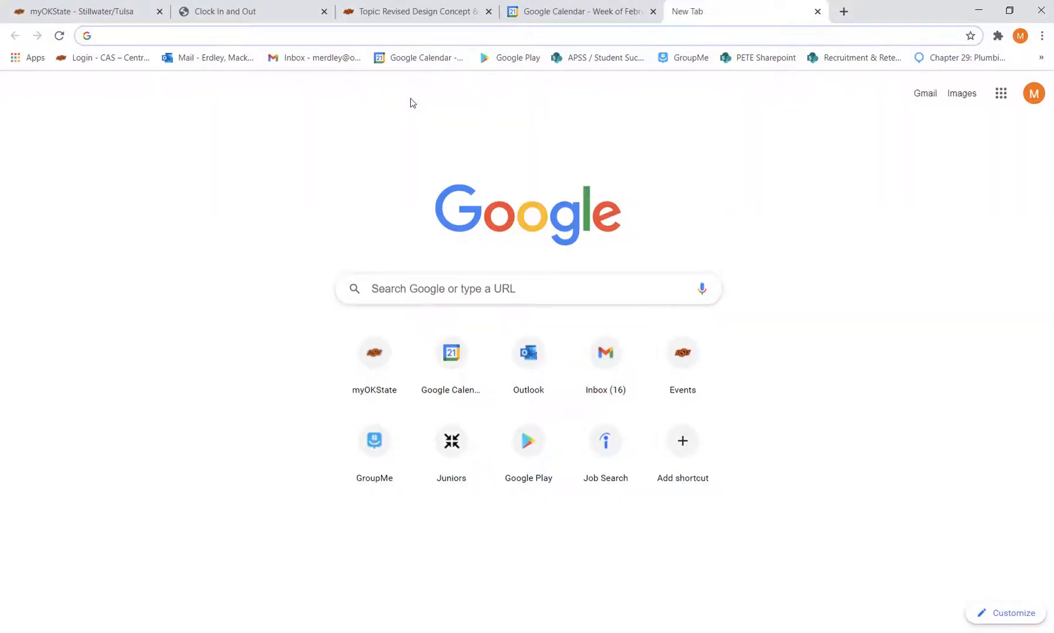
- In Chrome, search Google Images for FRUIT and copy the Cooking Light photo of mixed fresh fruit
type("FRUIT")
key("Return")
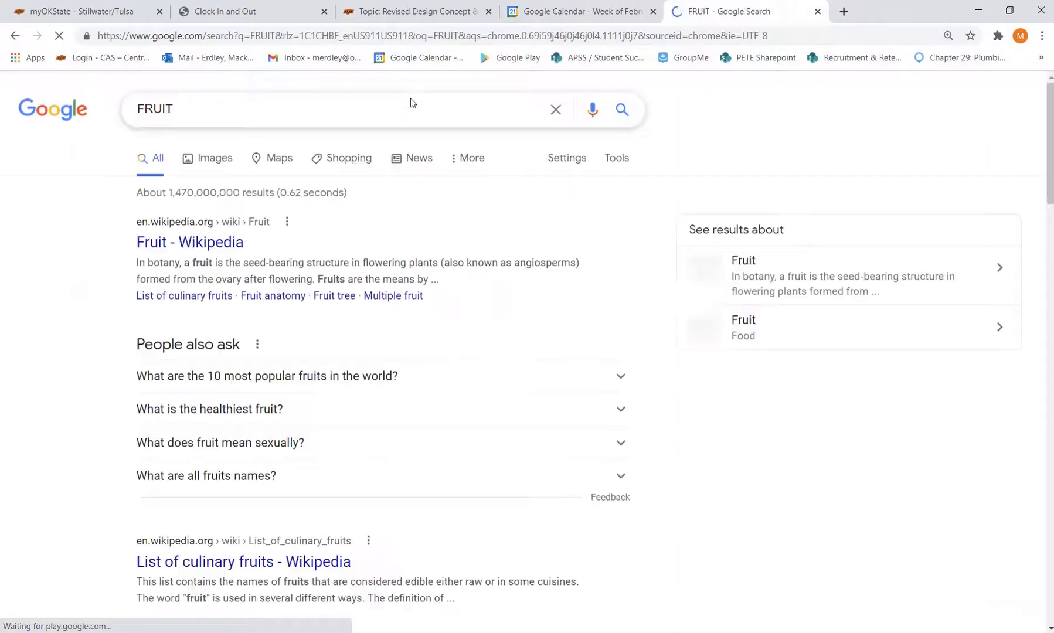
left_click(213, 172)
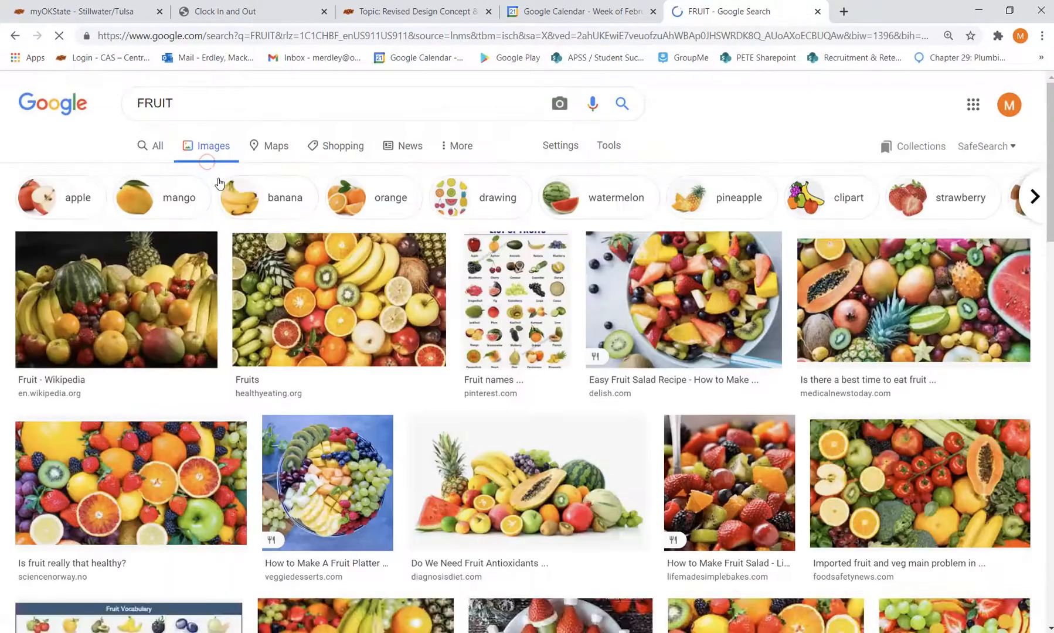
scroll(754, 357, "down", 5)
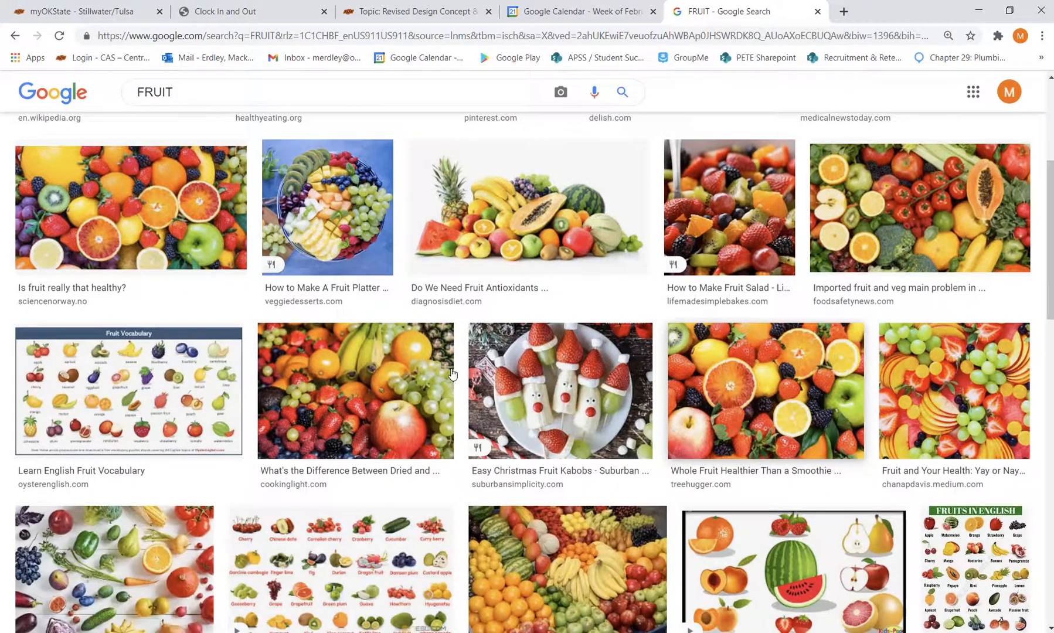
left_click(452, 374)
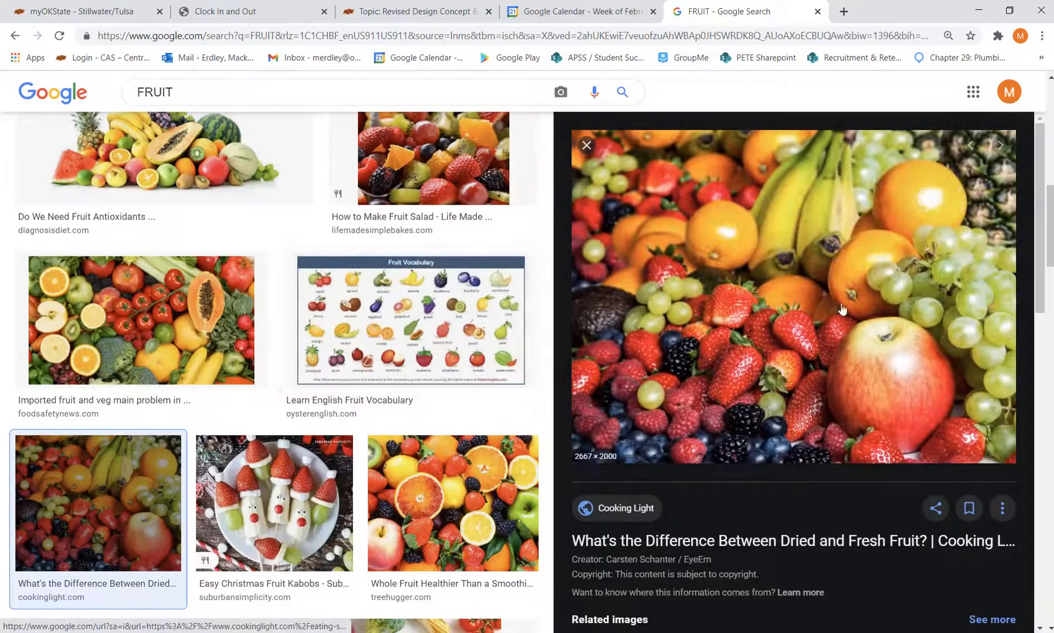
right_click(800, 318)
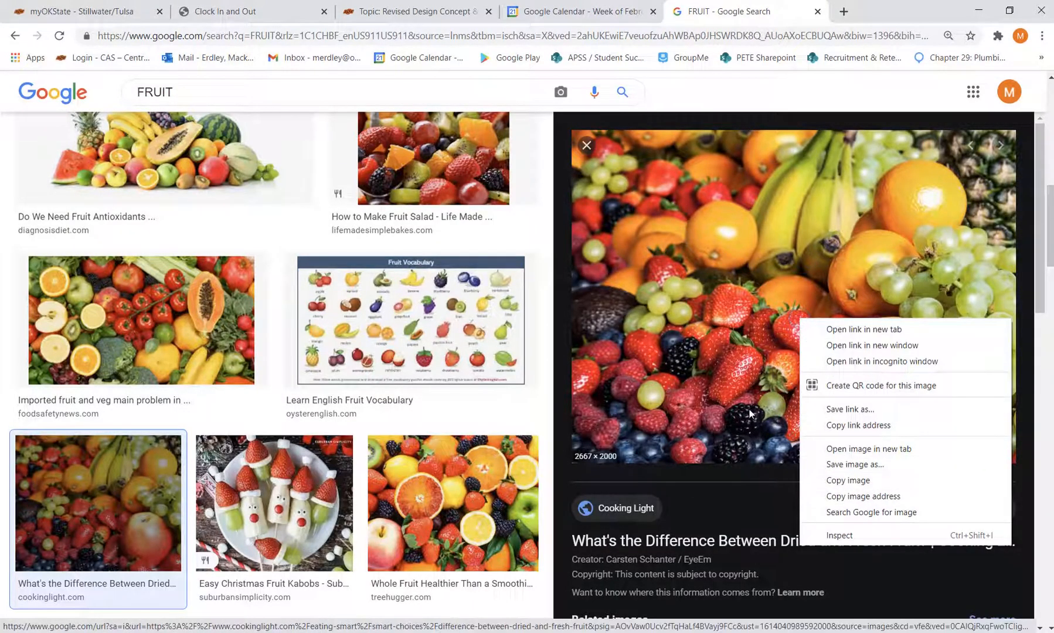
left_click(846, 480)
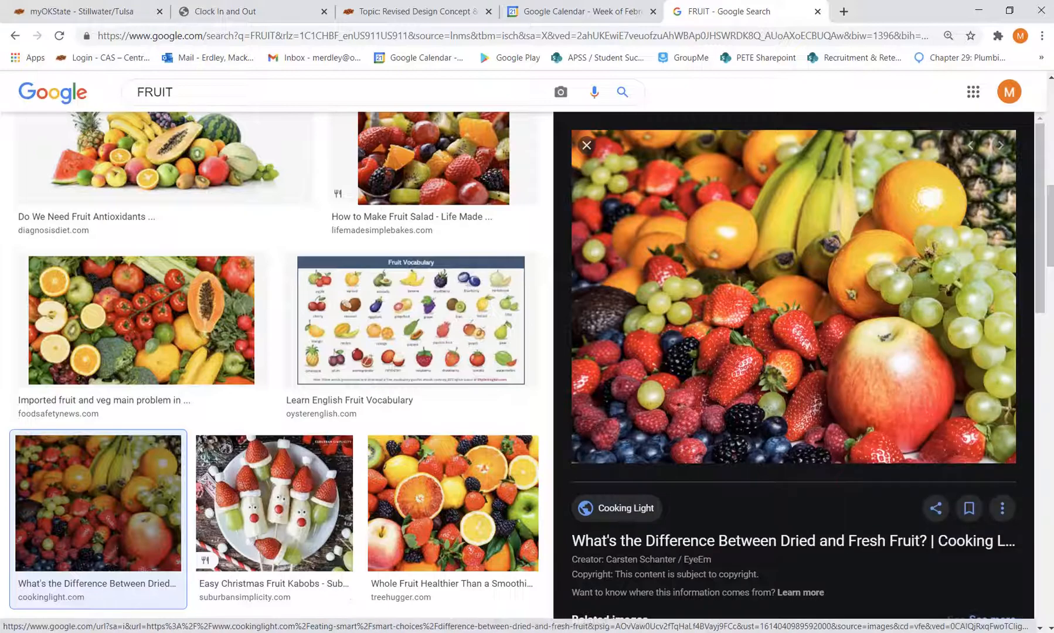
- Switch back to Photoshop, paste the fruit photo into the document and shift it over the FRUIT text
key("alt+Tab")
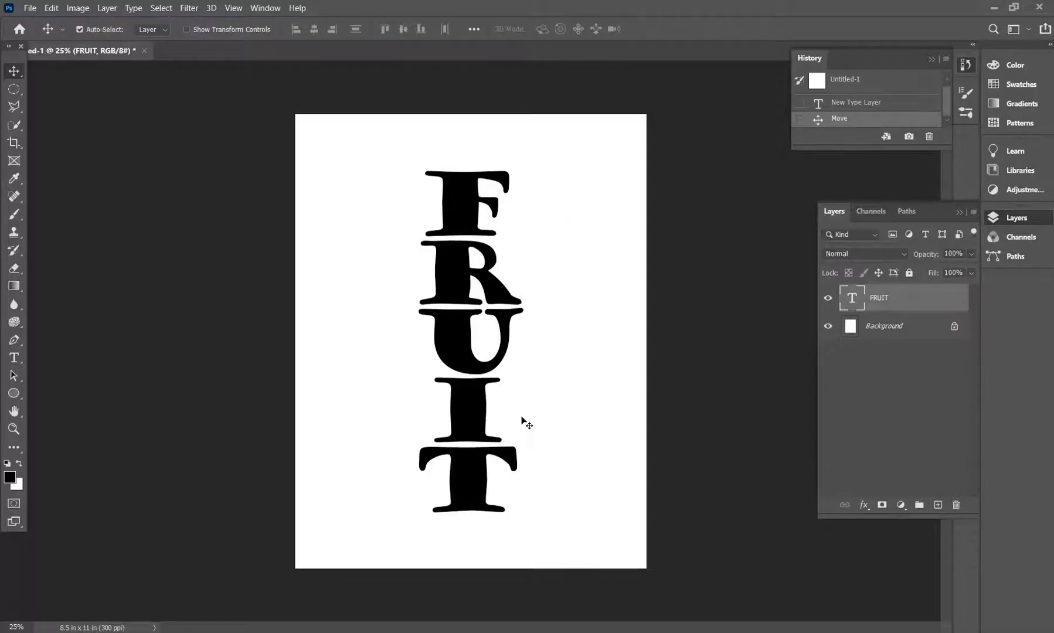
key("ctrl+v")
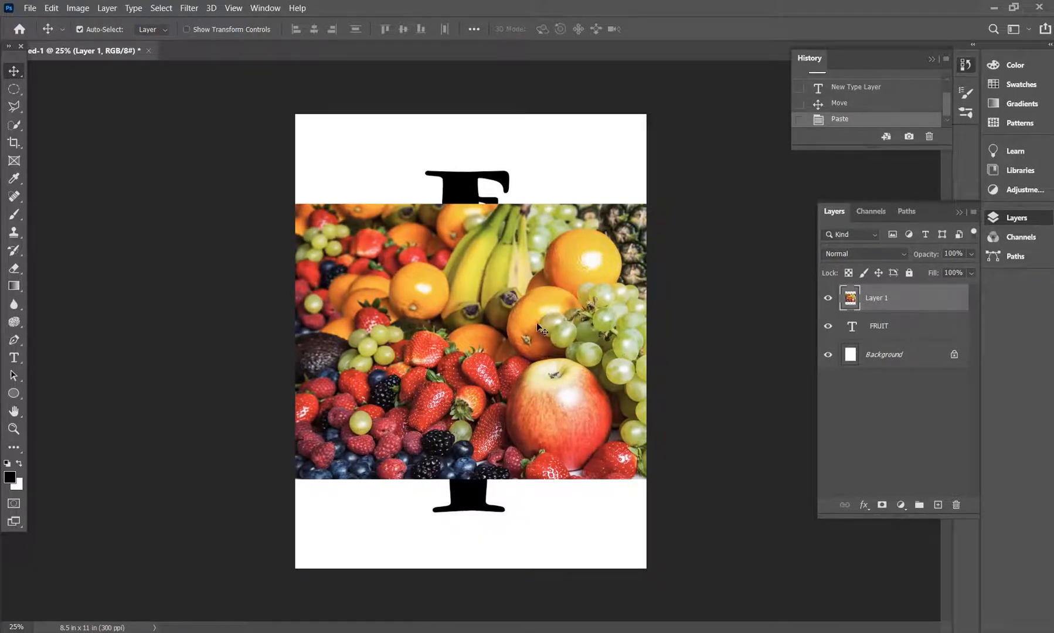
left_click_drag(538, 326, 500, 332)
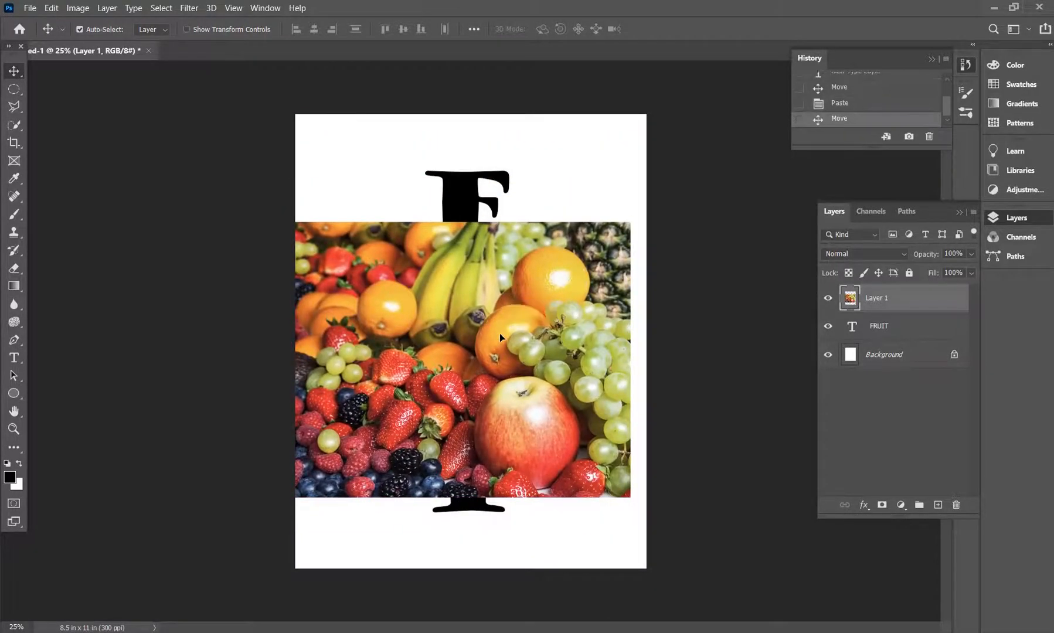
- Free-transform the fruit photo to about 143% and position it so it completely covers the FRUIT text
key("ctrl")
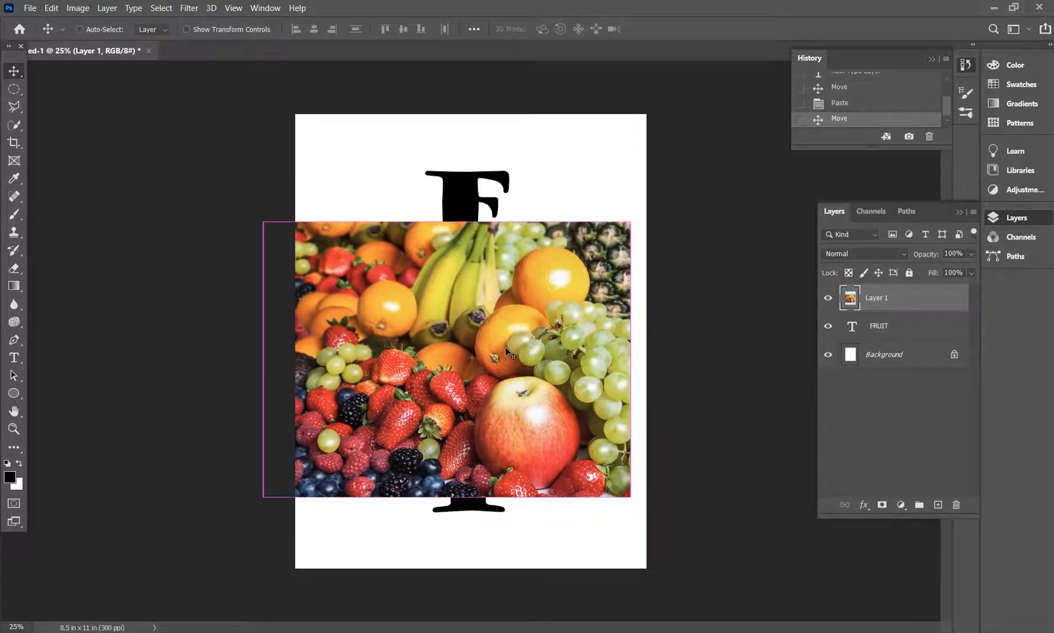
key("ctrl+t")
left_click_drag(628, 221, 730, 146)
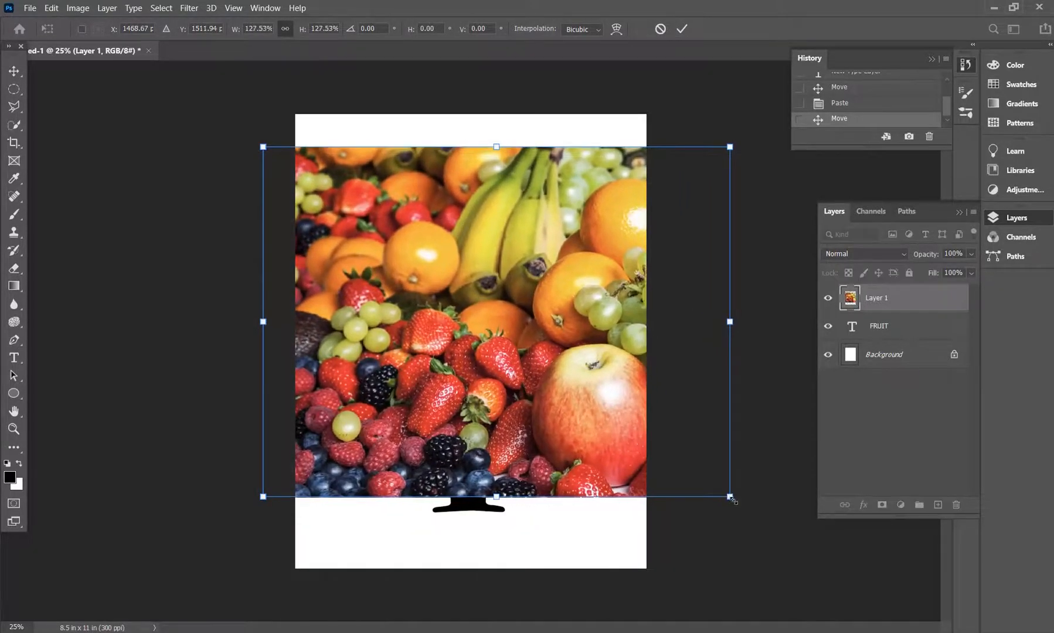
left_click_drag(729, 497, 785, 541)
left_click_drag(528, 374, 488, 385)
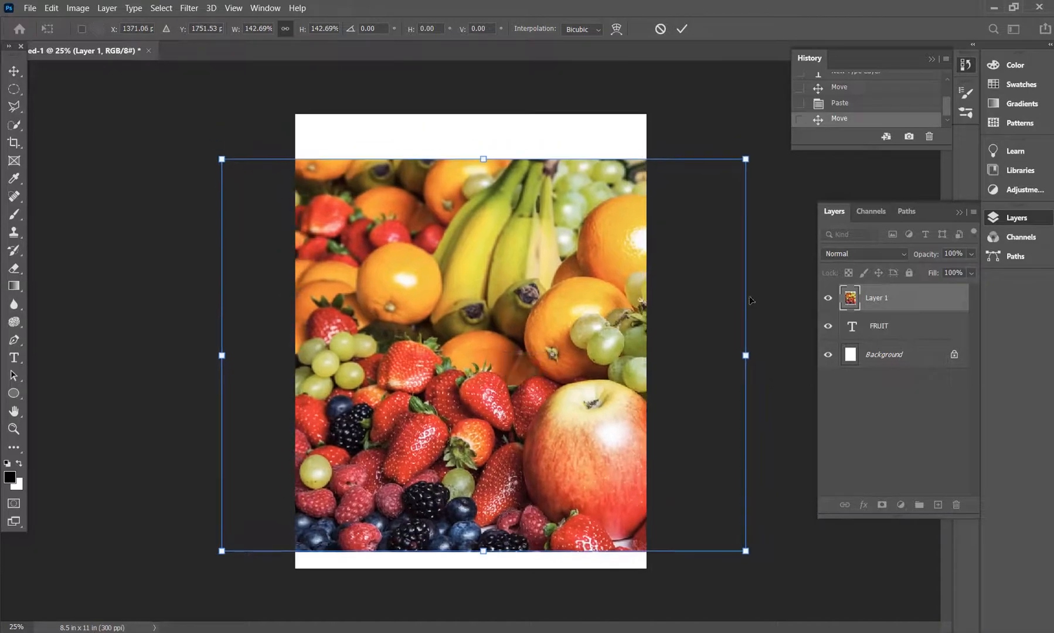
mouse_move(537, 419)
left_mouse_down()
mouse_move(537, 403)
mouse_move(543, 500)
mouse_move(544, 401)
left_mouse_up()
left_click(14, 70)
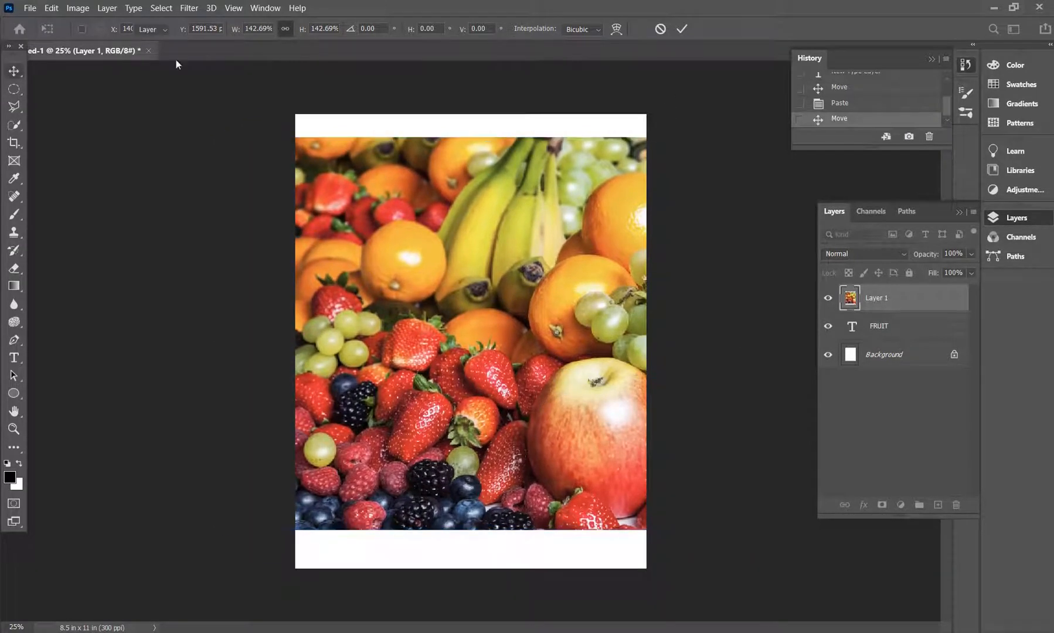
left_click(614, 103)
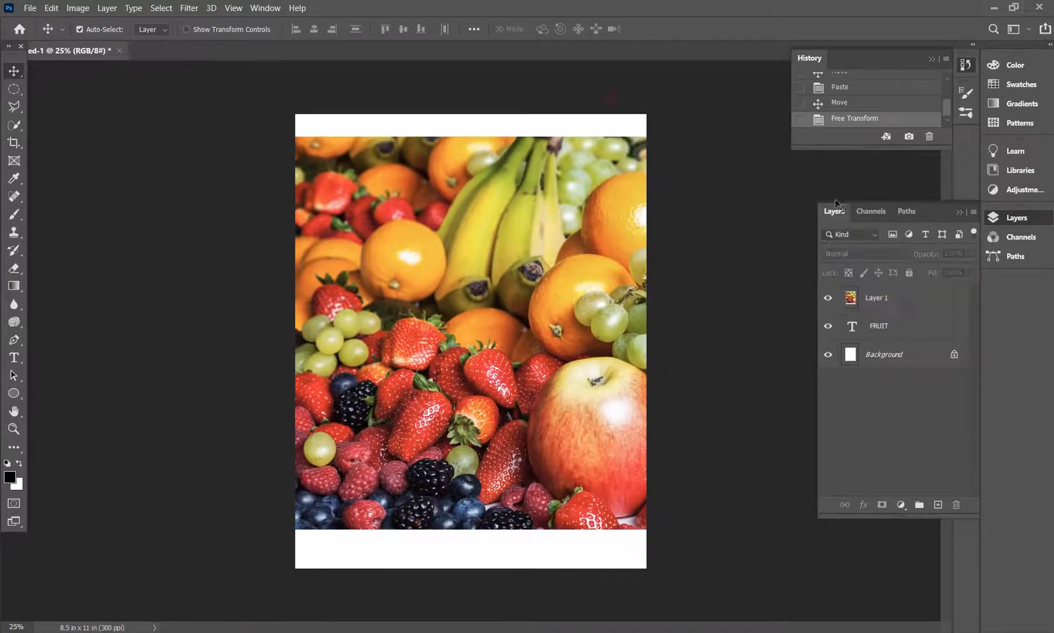
- Clip the fruit photo to the FRUIT text layer with a clipping mask and reposition the photo within the letters
left_click(896, 310)
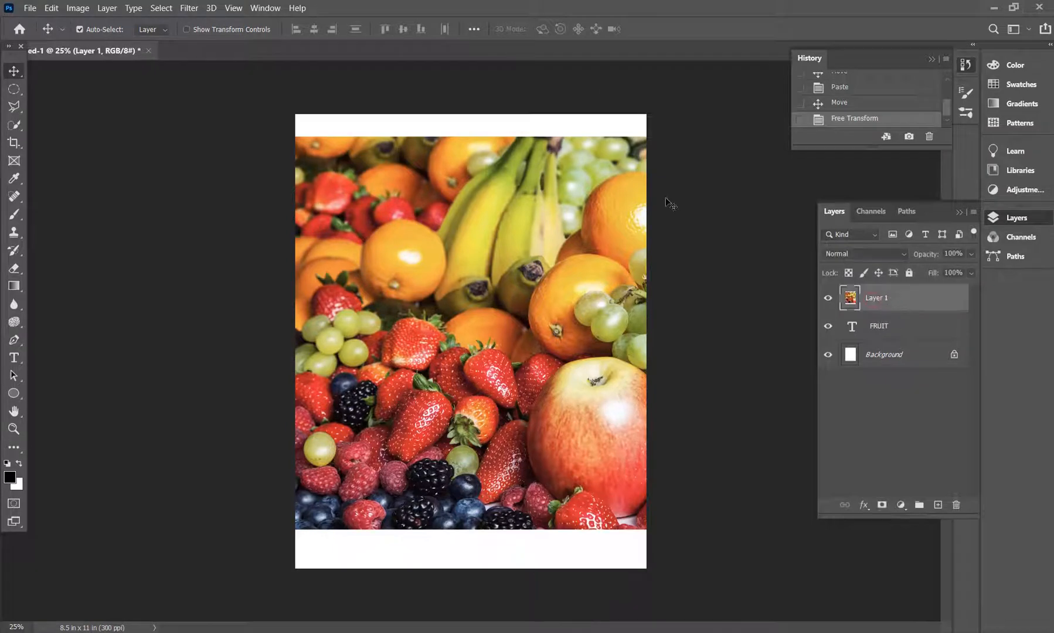
right_click(877, 298)
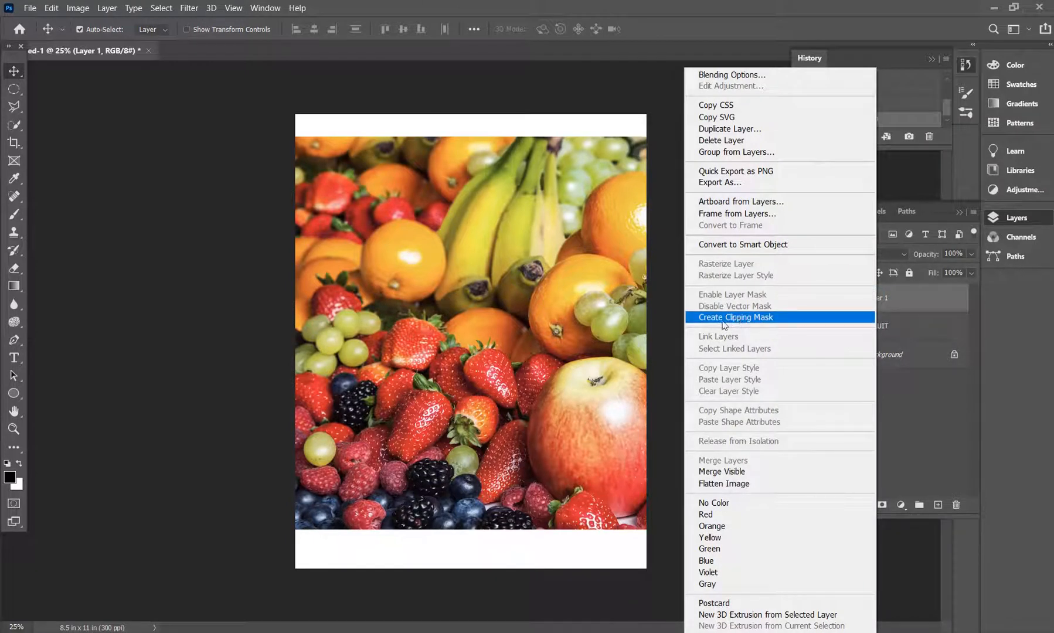
left_click(744, 321)
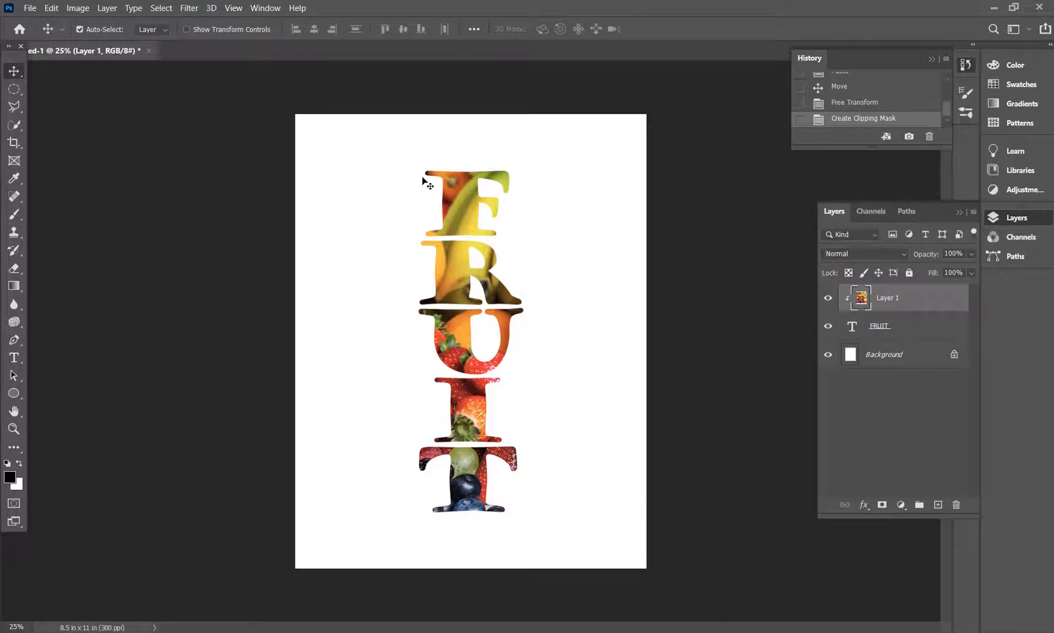
left_click_drag(443, 326, 560, 310)
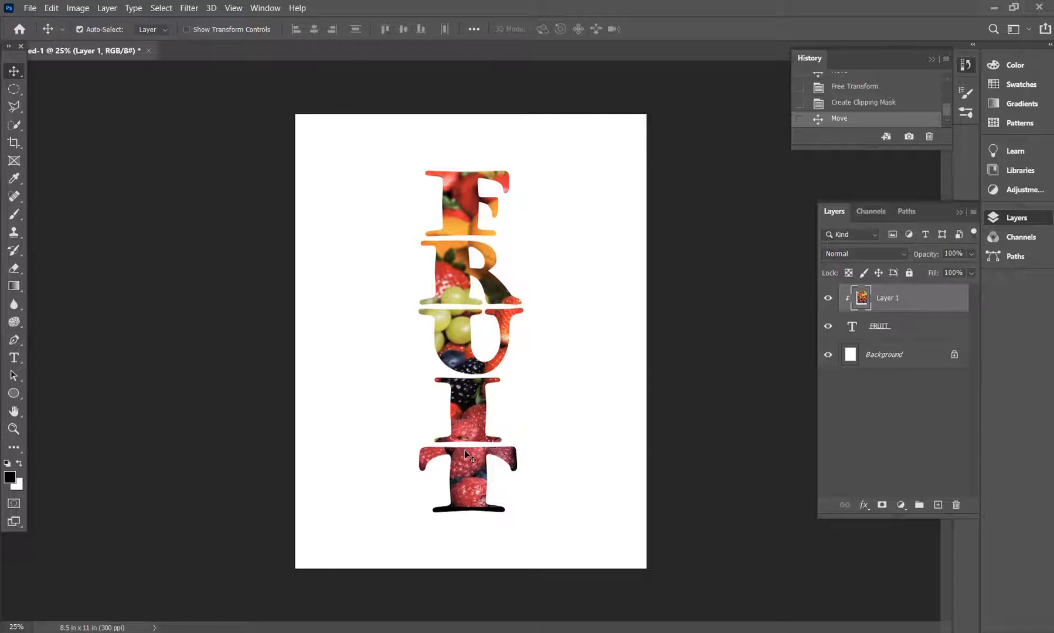
right_click(879, 300)
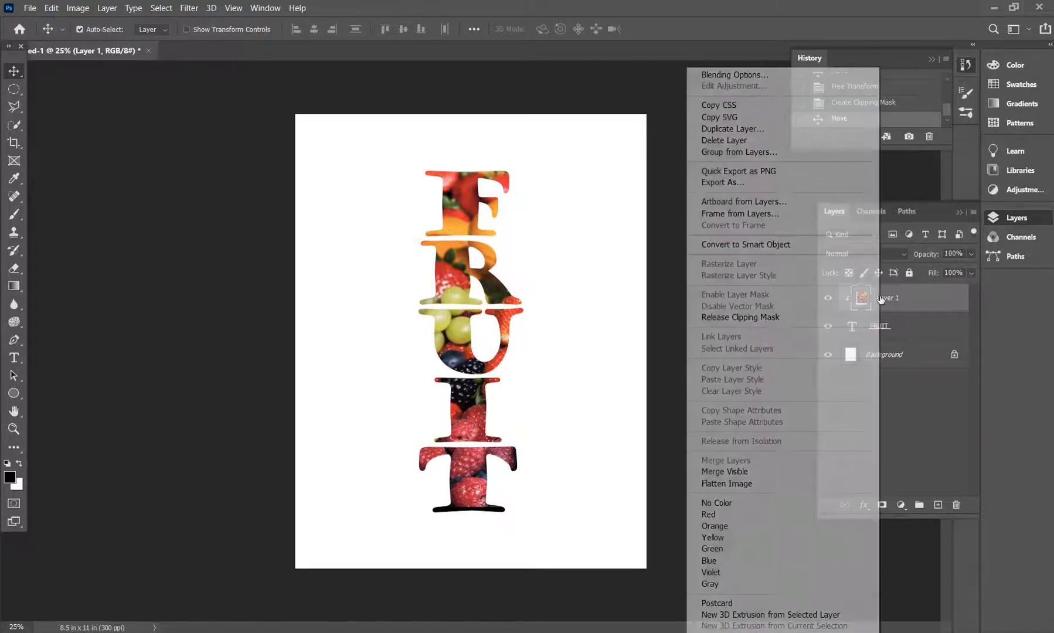
left_click(673, 101)
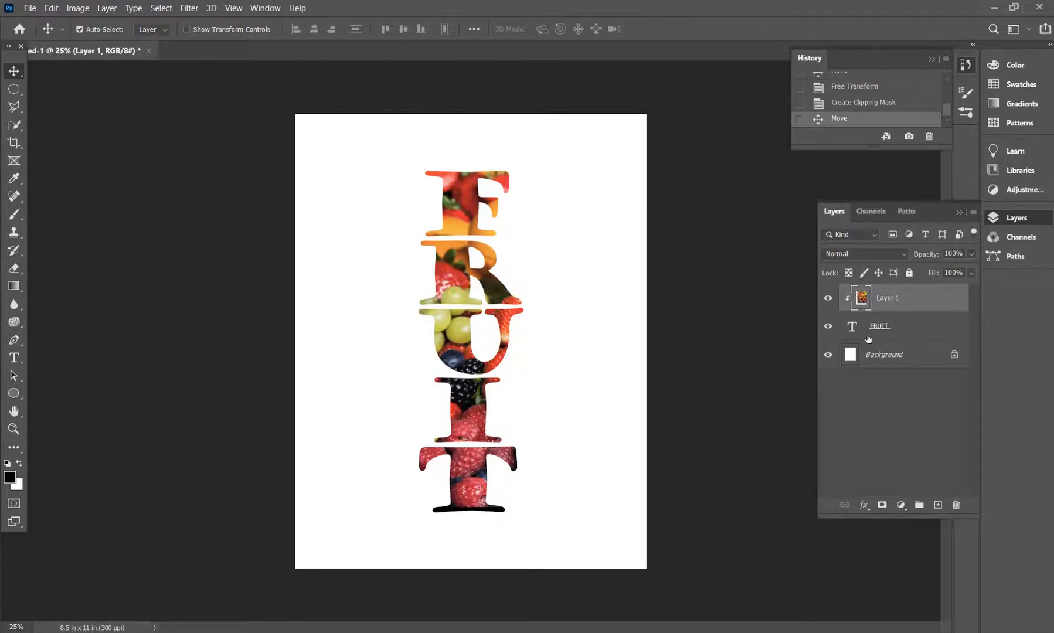
- Add an outside Stroke layer style to the FRUIT text layer with a size of 16 px
left_click(889, 330)
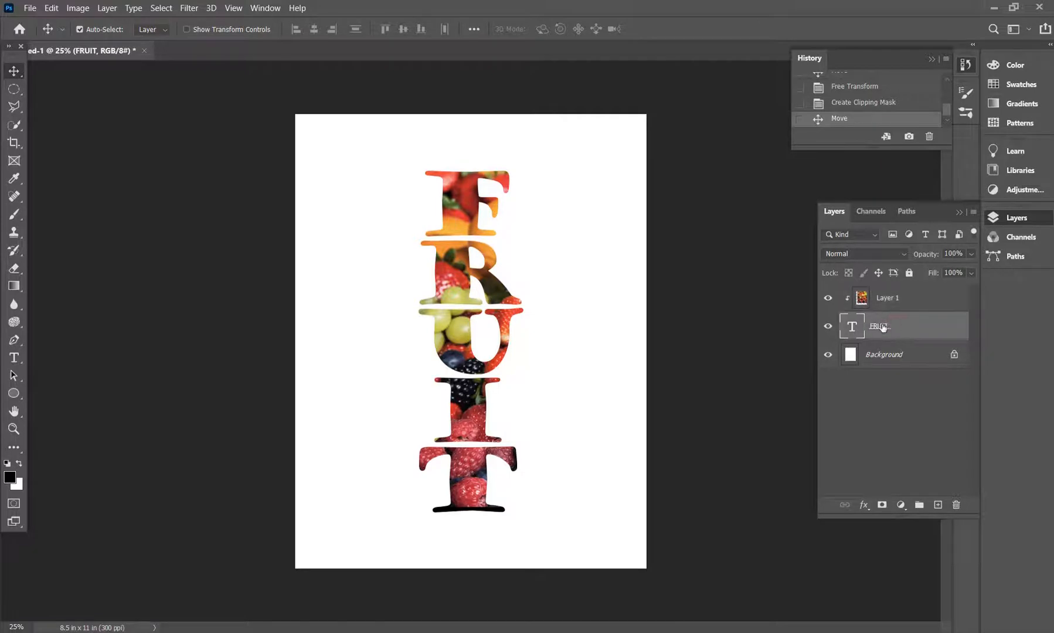
right_click(877, 326)
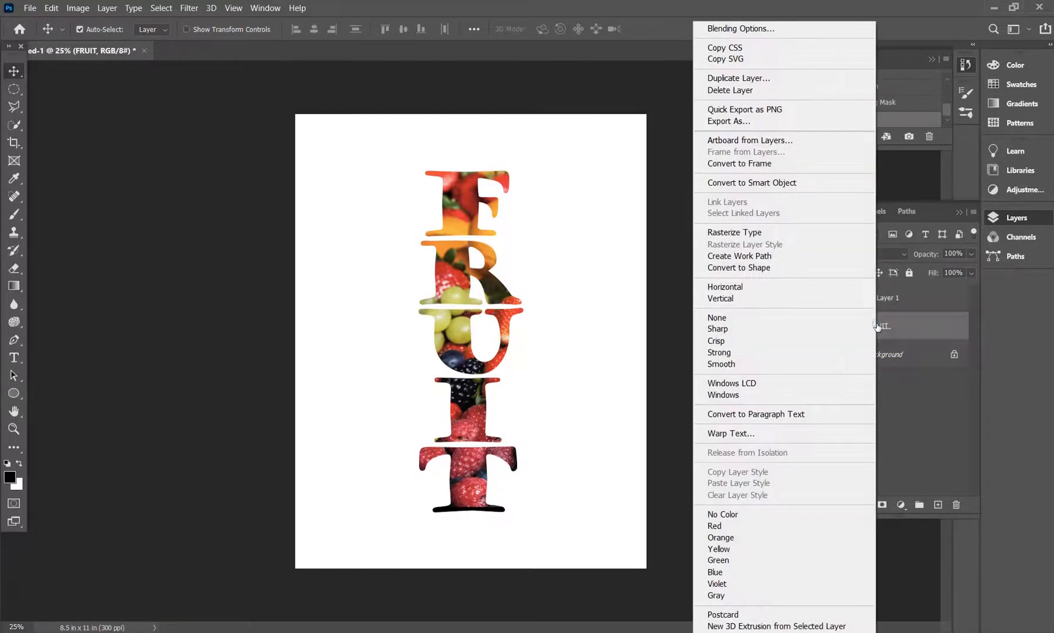
left_click(733, 29)
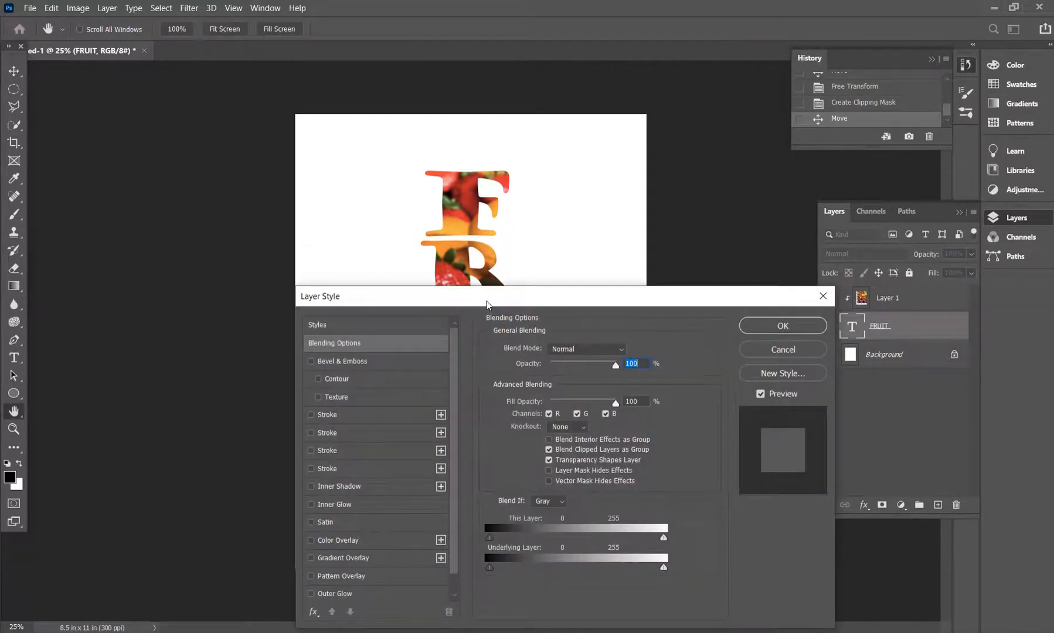
left_click_drag(486, 304, 435, 198)
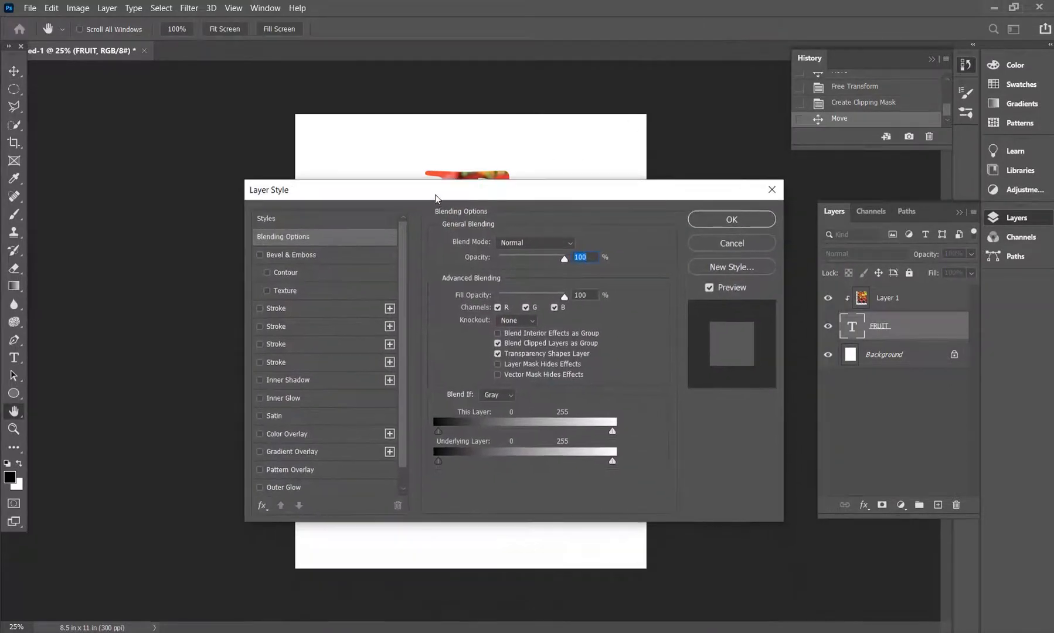
left_click(280, 308)
left_click_drag(558, 195, 604, 297)
left_click_drag(562, 345, 541, 346)
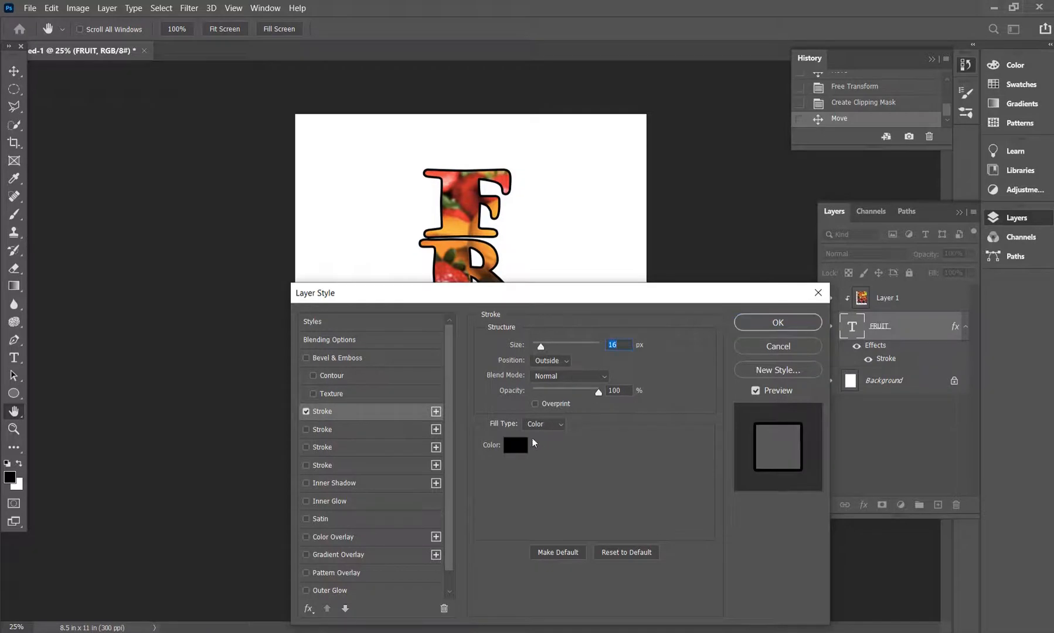
- Set the stroke colour to red ff0000 and reduce the stroke size to 7 px
left_click(515, 446)
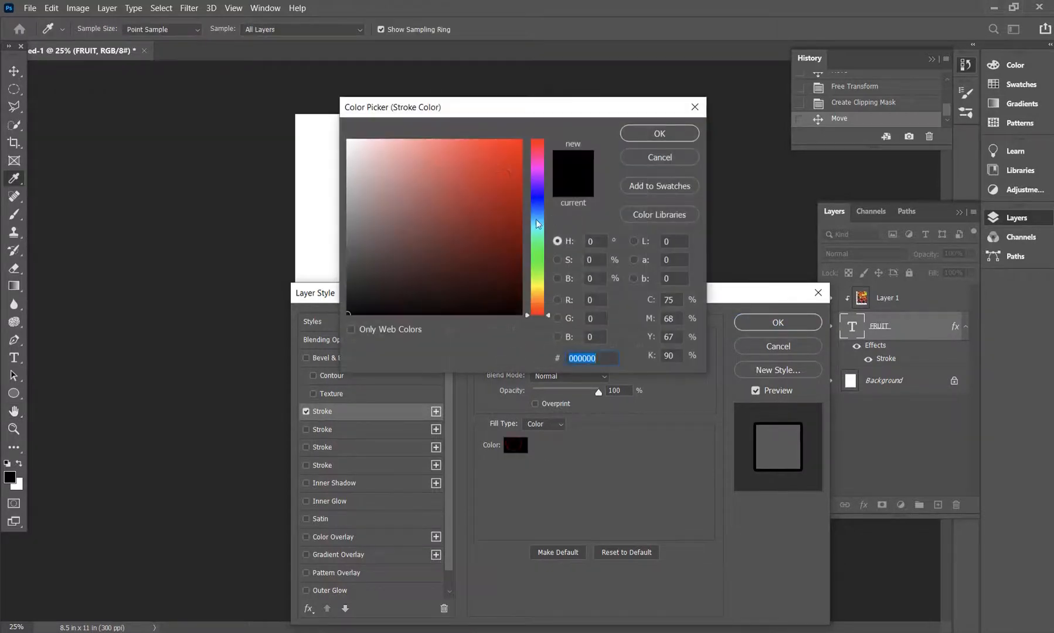
type("ff0000")
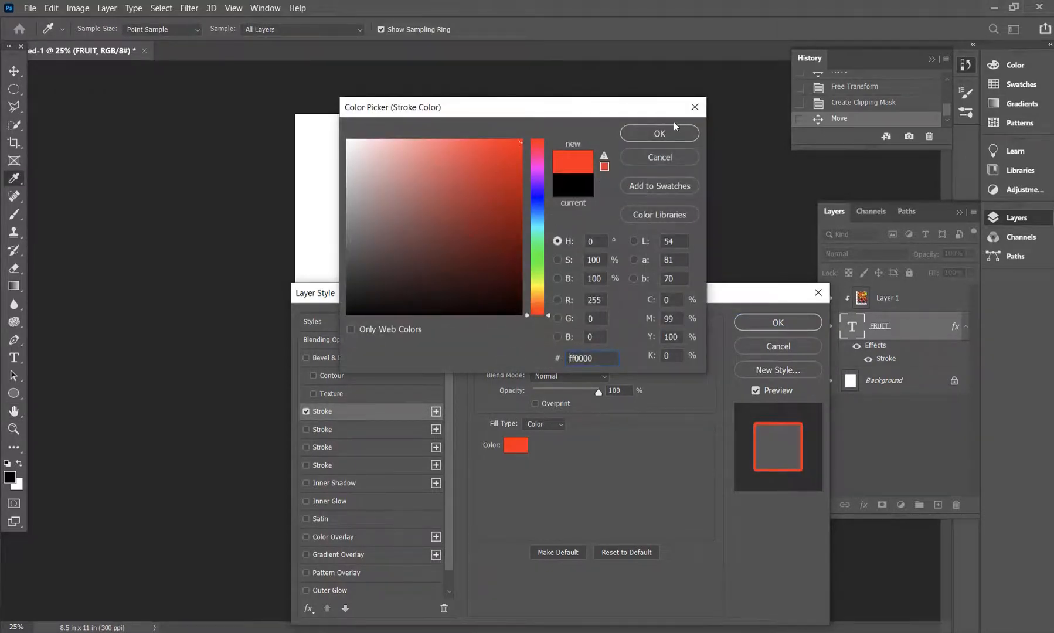
left_click(669, 133)
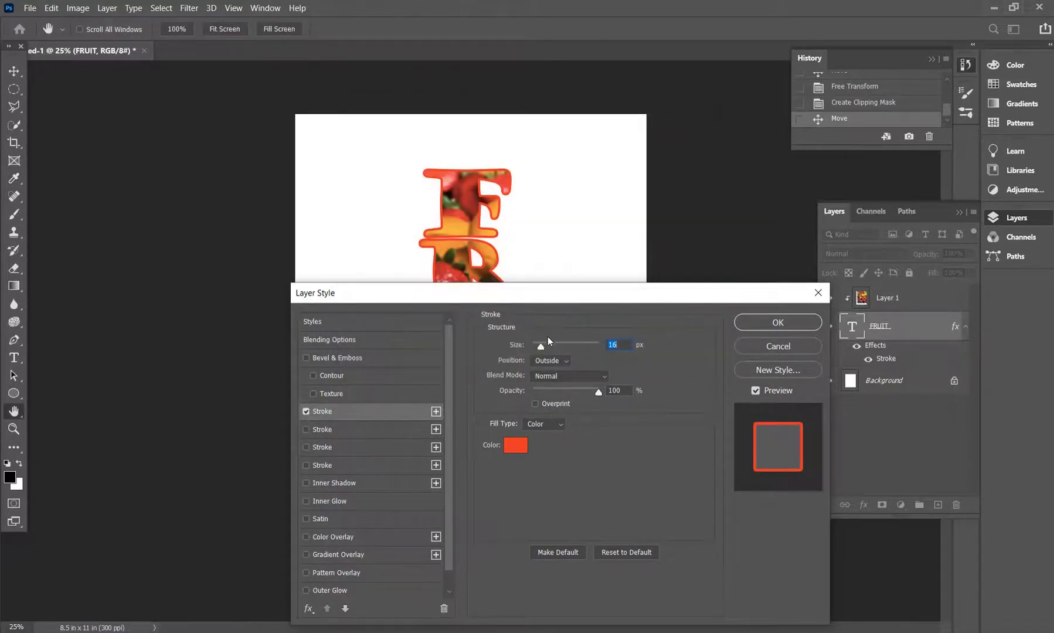
left_click_drag(539, 347, 536, 346)
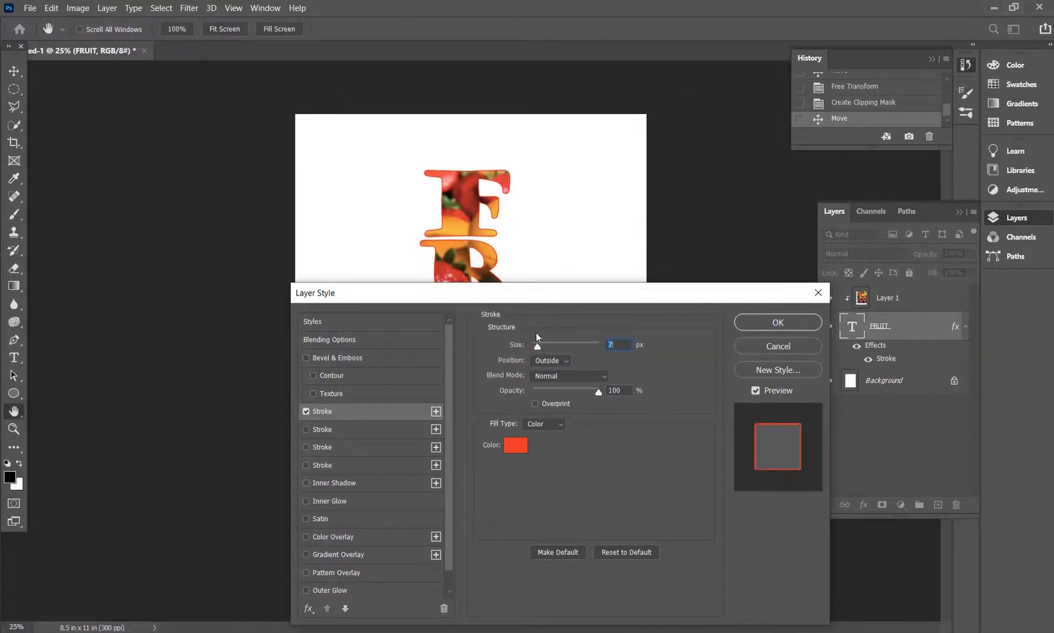
- Increase the stroke size to 92 px and change the stroke colour to black 000000
mouse_move(536, 293)
left_mouse_down()
mouse_move(966, 573)
mouse_move(844, 402)
mouse_move(582, 254)
left_mouse_up()
left_click_drag(583, 310, 604, 316)
mouse_move(601, 260)
left_mouse_down()
mouse_move(873, 461)
mouse_move(875, 437)
mouse_move(843, 482)
mouse_move(538, 213)
mouse_move(560, 249)
left_mouse_up()
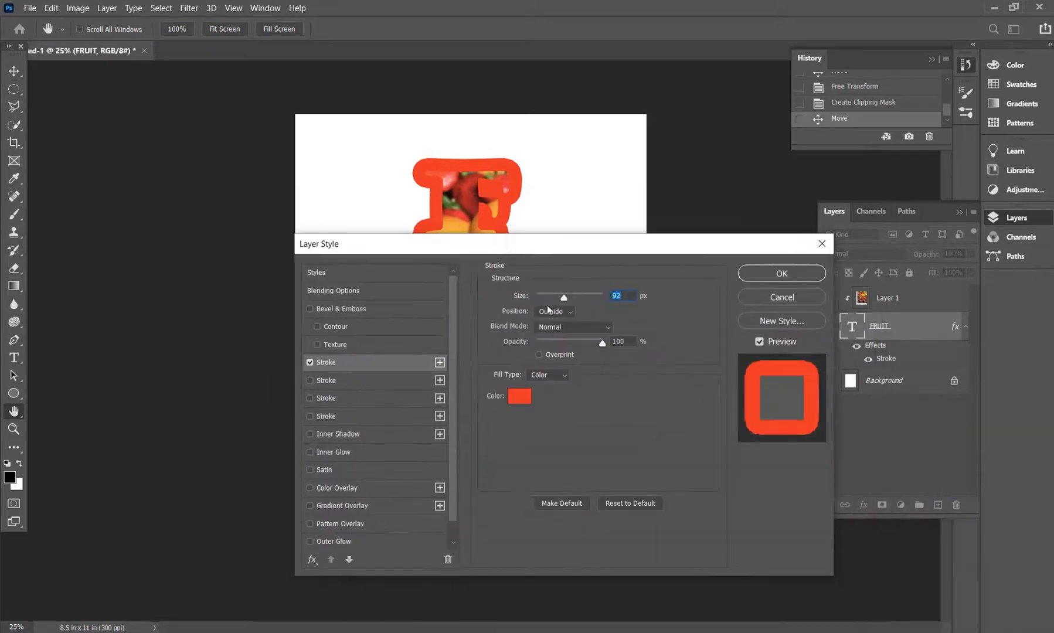
left_click(518, 397)
mouse_move(470, 219)
left_mouse_down()
mouse_move(455, 212)
mouse_move(525, 333)
left_mouse_up()
left_click(678, 137)
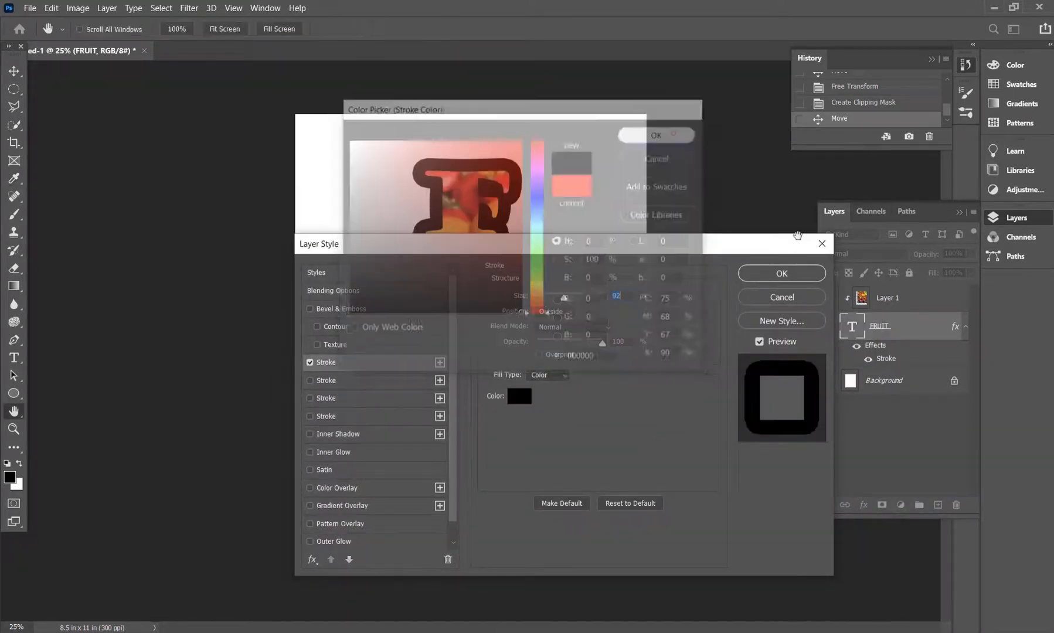
- Set the stroke size to 98 px at 100% opacity and apply the layer style
mouse_move(563, 289)
left_mouse_down()
mouse_move(571, 297)
mouse_move(562, 297)
mouse_move(574, 297)
left_mouse_up()
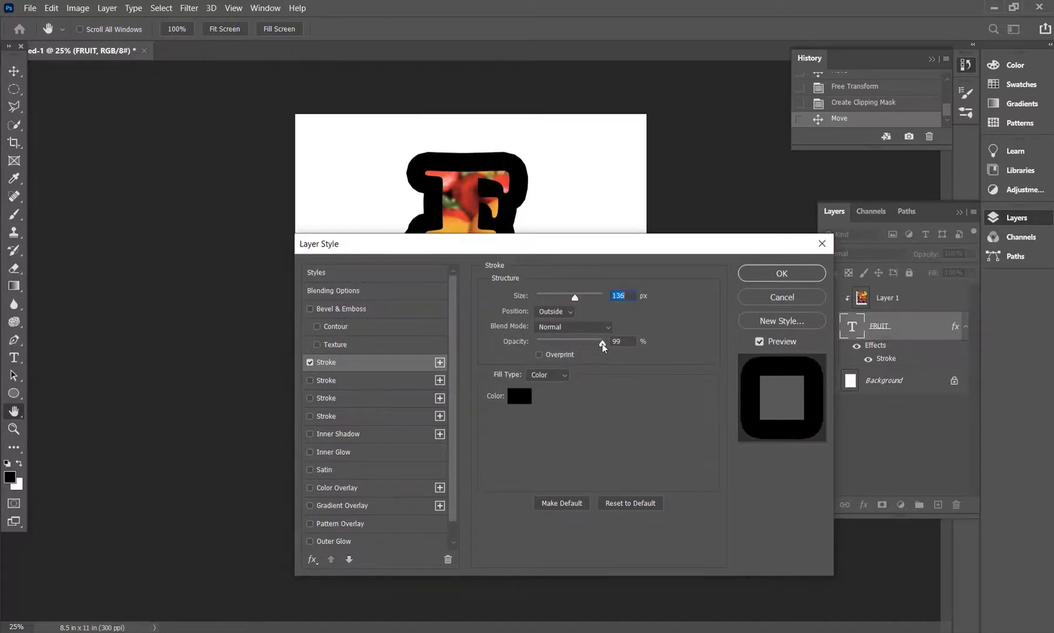
mouse_move(601, 344)
left_mouse_down()
mouse_move(565, 350)
mouse_move(640, 356)
left_mouse_up()
left_click_drag(573, 298, 566, 299)
left_click_drag(568, 245, 581, 272)
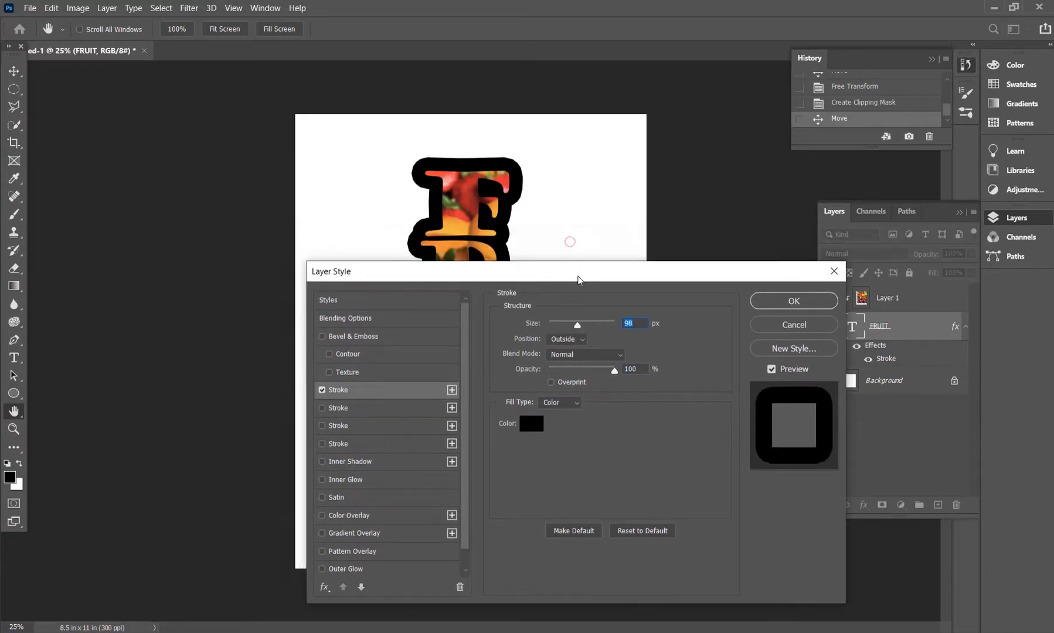
left_click(794, 301)
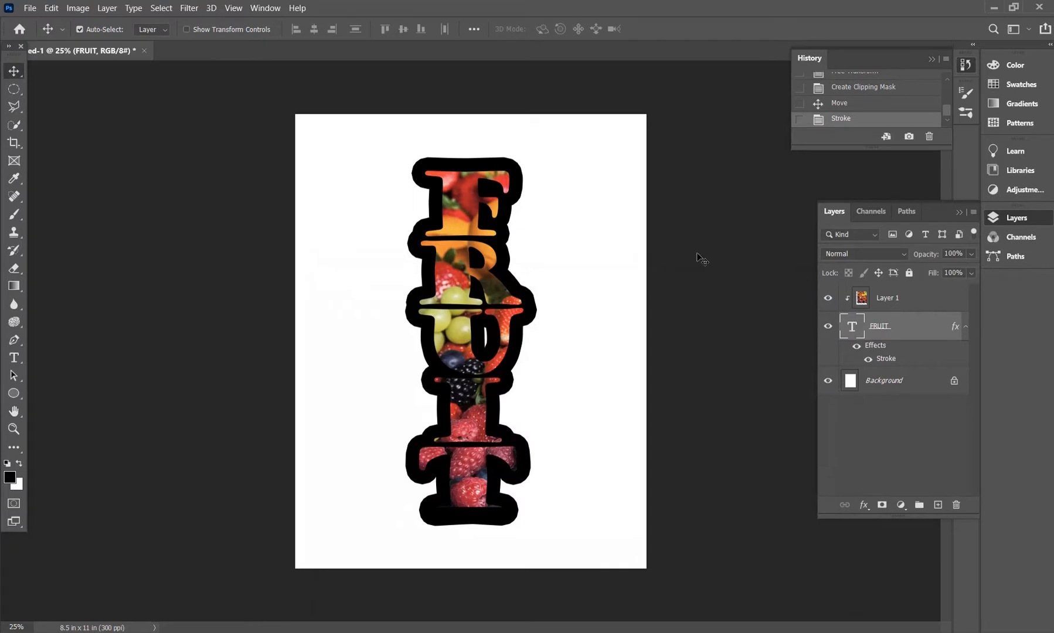
left_click(856, 632)
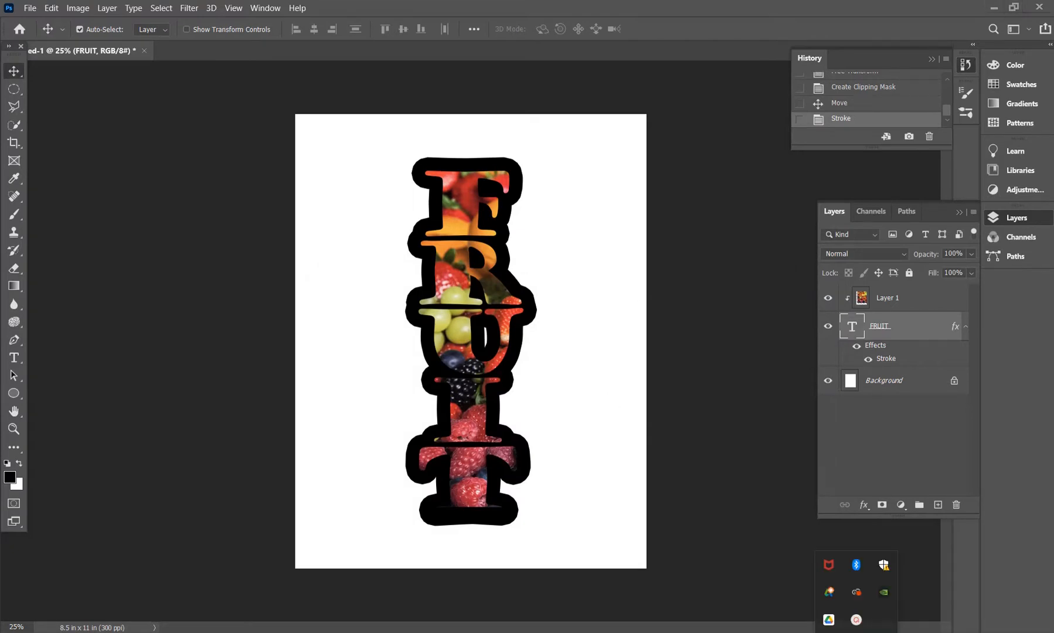